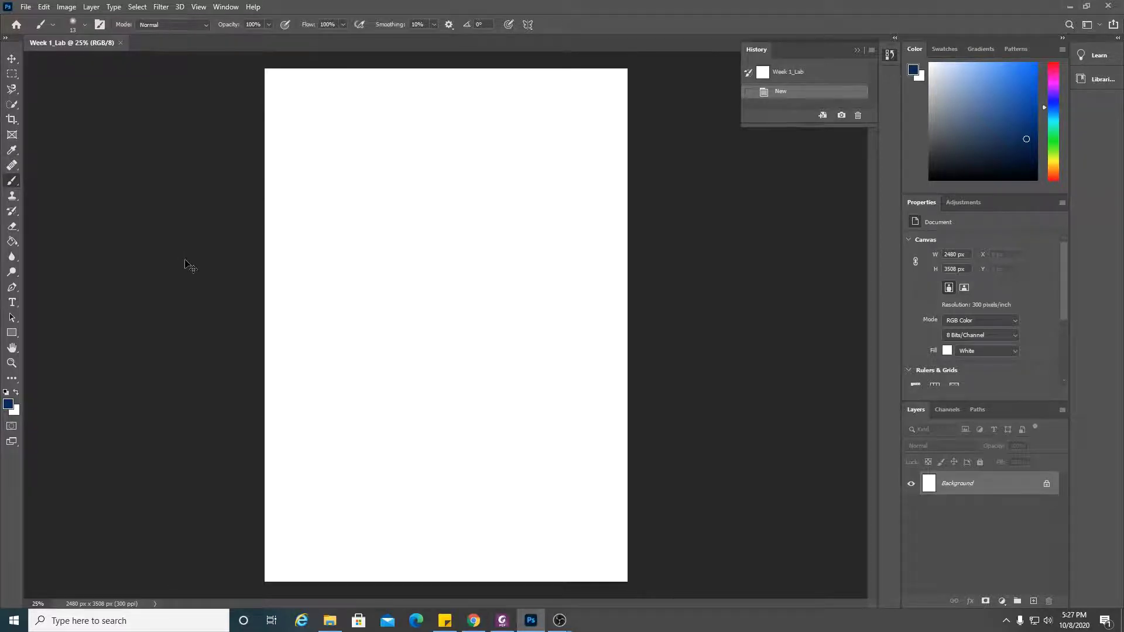
{"action": "key", "text": "ctrl+plus"}
{"action": "key", "text": "ctrl+minus"}
{"action": "left_click", "coordinate": [26, 7]}
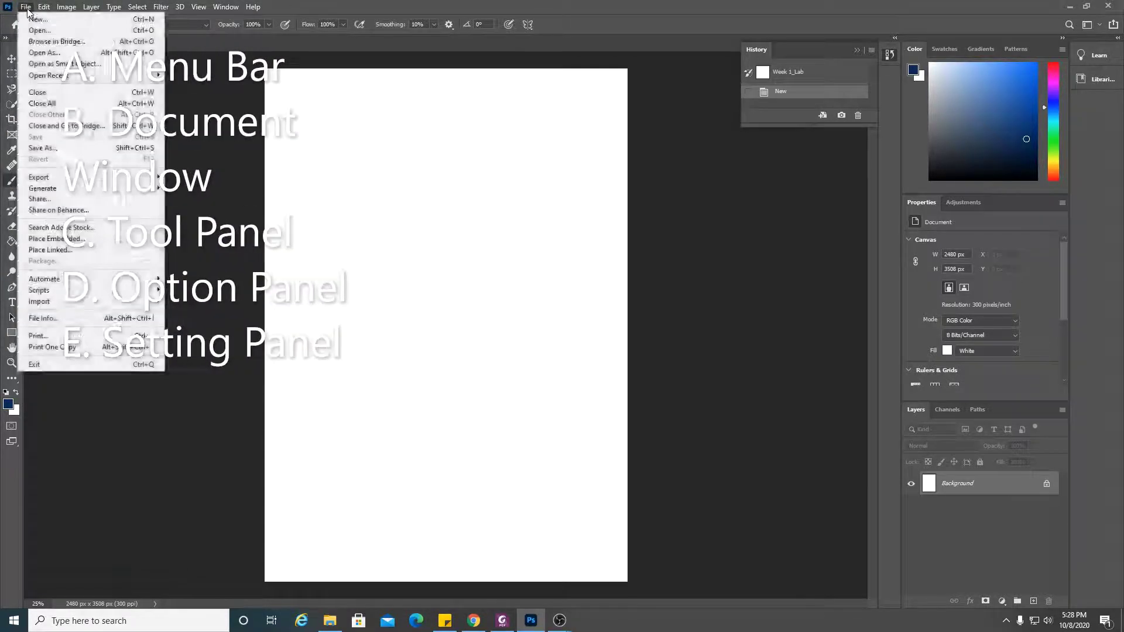
{"action": "mouse_move", "coordinate": [41, 11]}
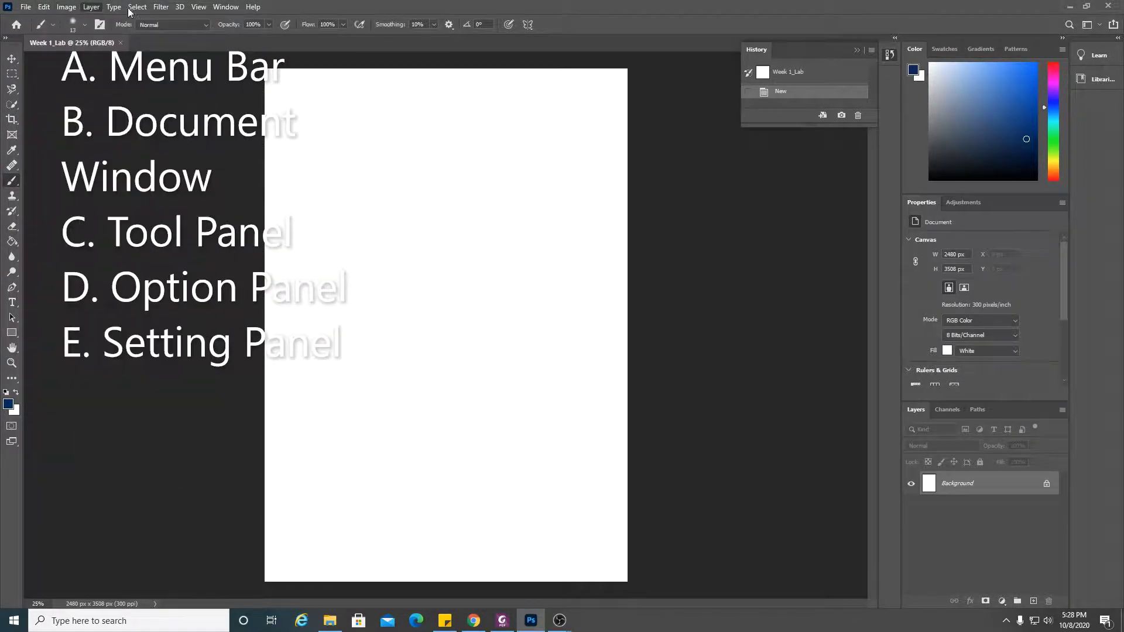
{"action": "mouse_move", "coordinate": [179, 12]}
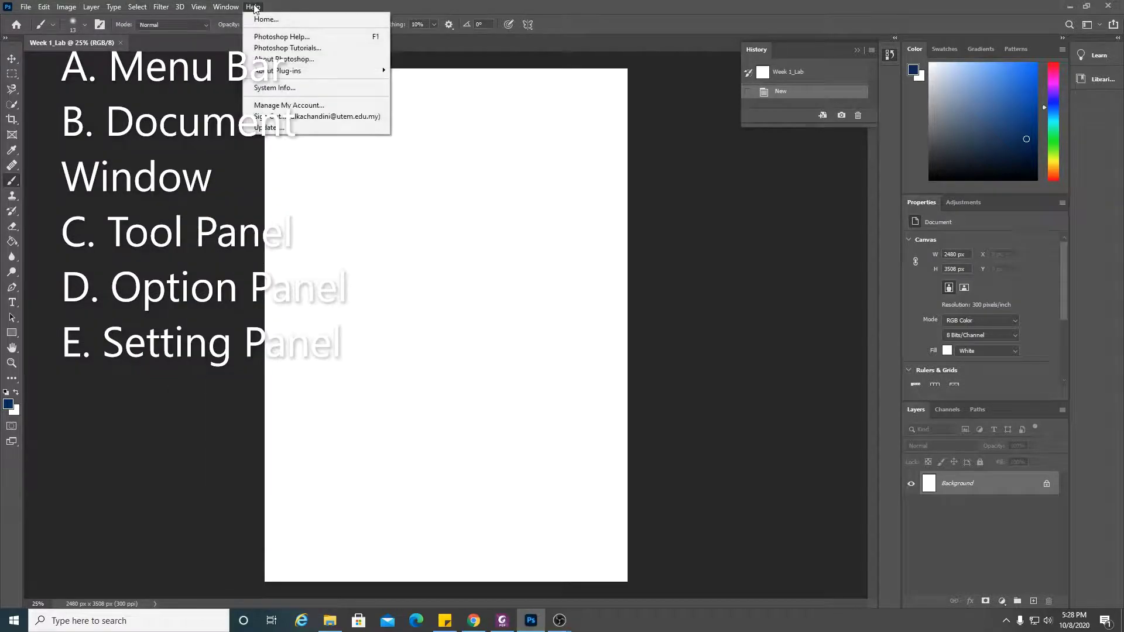
{"action": "left_click", "coordinate": [26, 6]}
{"action": "left_click", "coordinate": [26, 7]}
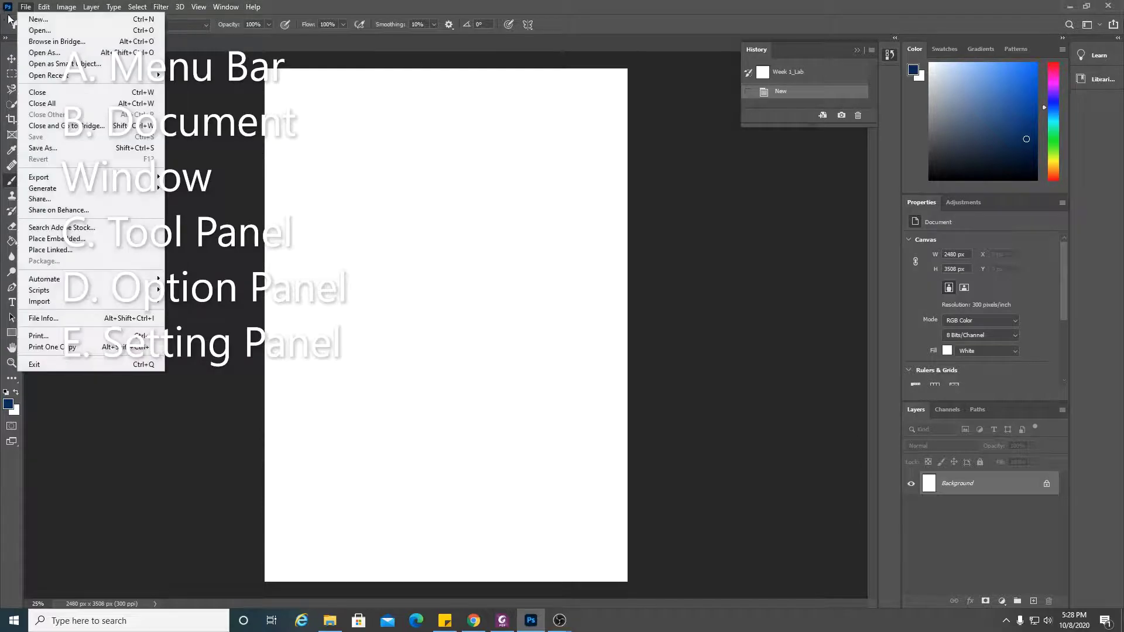
{"action": "left_click", "coordinate": [225, 6]}
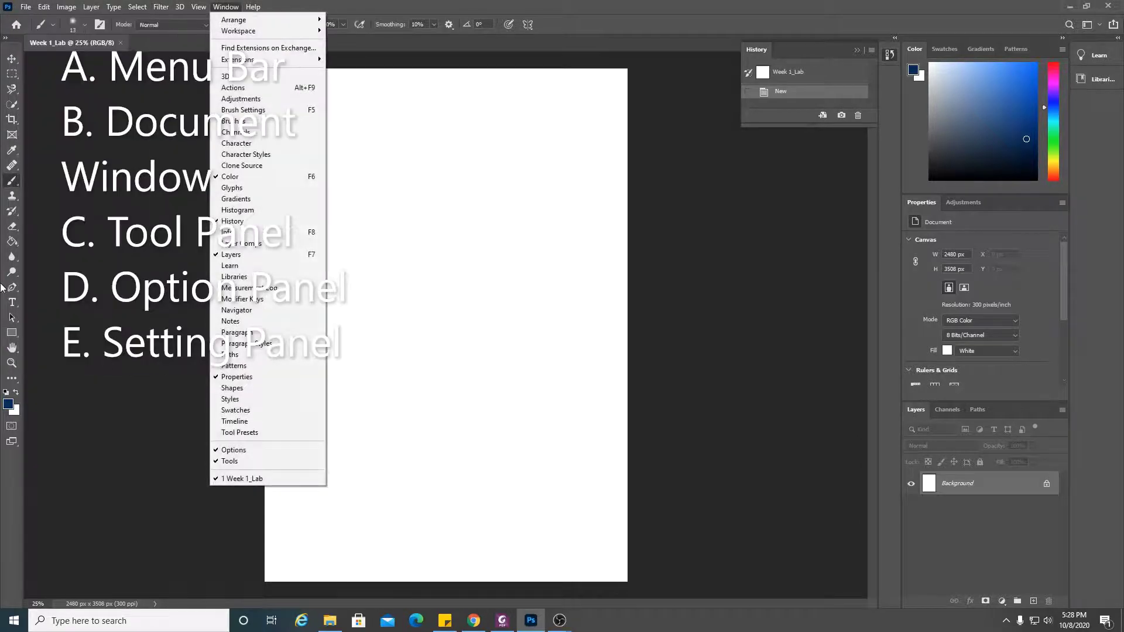
{"action": "left_click", "coordinate": [225, 7]}
{"action": "left_click", "coordinate": [133, 8]}
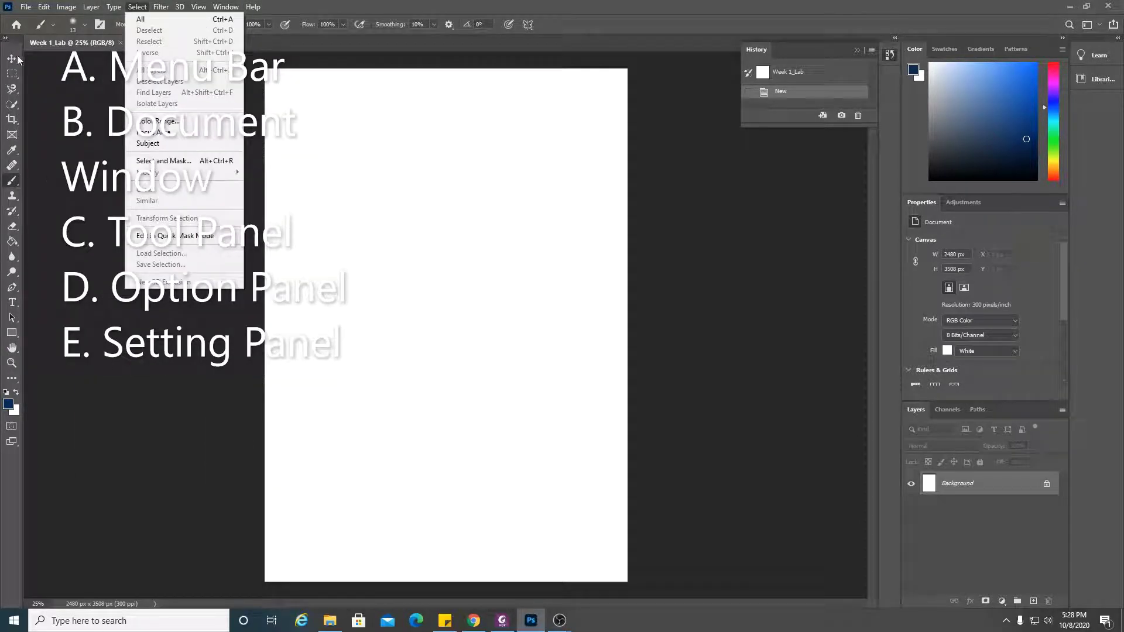
{"action": "left_click", "coordinate": [73, 47]}
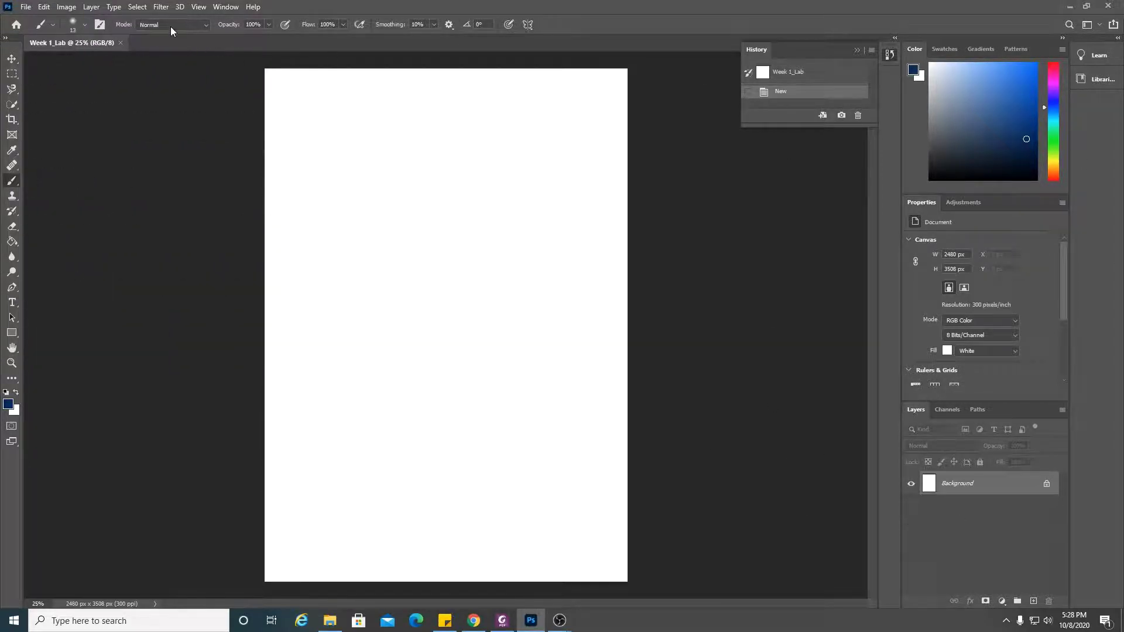
Step: Choose the Rounded Rectangle tool and keep its drawing mode set to Shape
{"action": "left_click", "coordinate": [12, 59]}
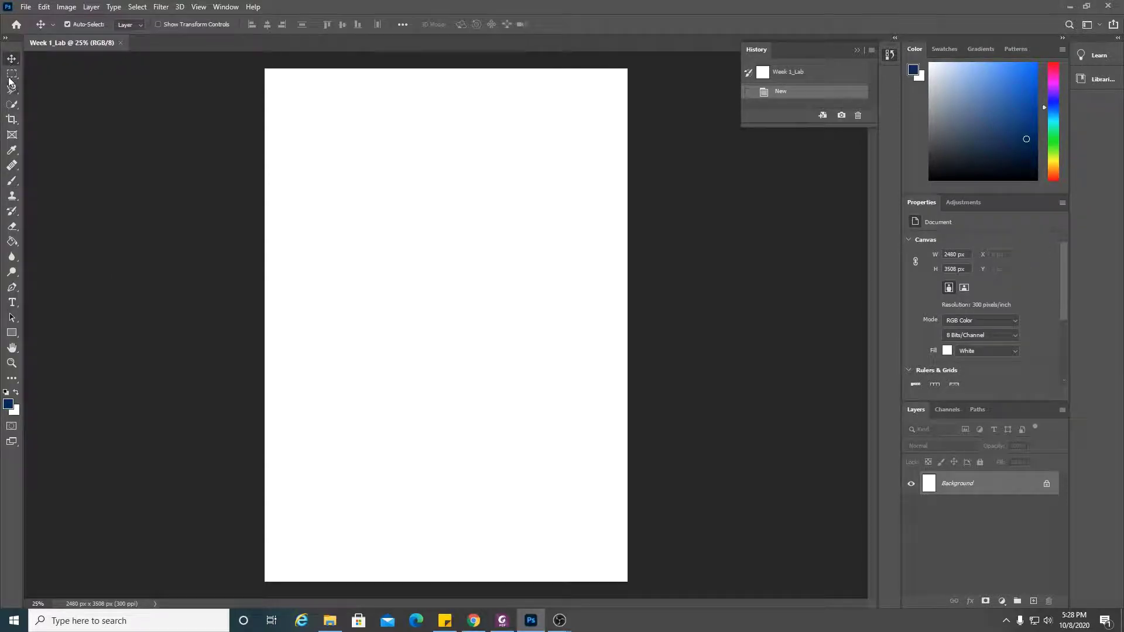
{"action": "left_click", "coordinate": [18, 337]}
{"action": "right_click", "coordinate": [17, 337]}
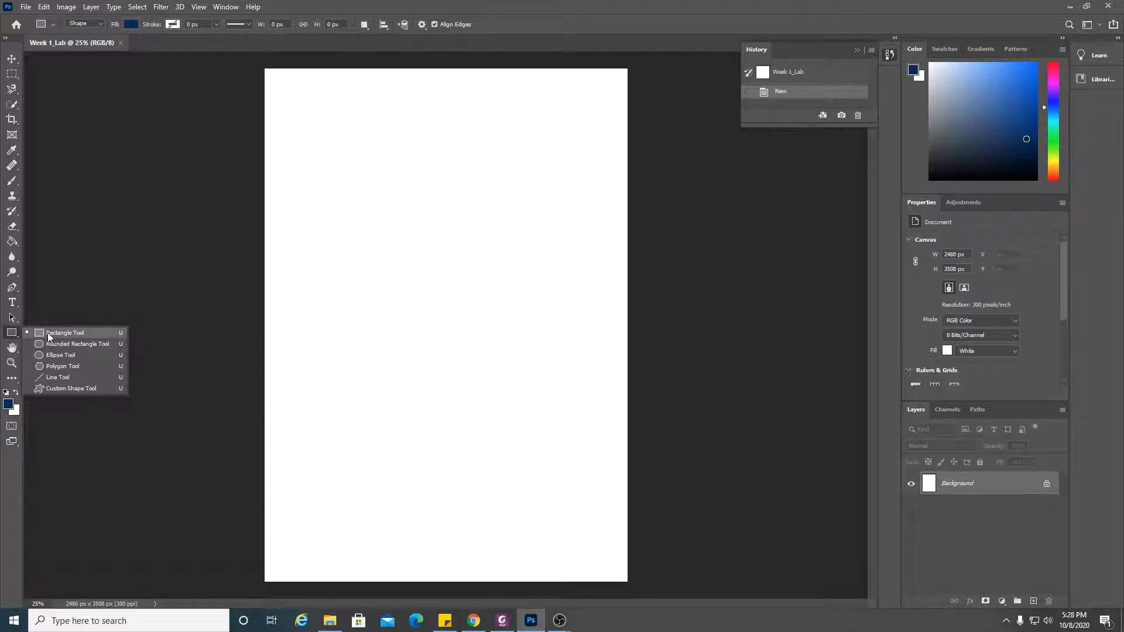
{"action": "left_click", "coordinate": [86, 346]}
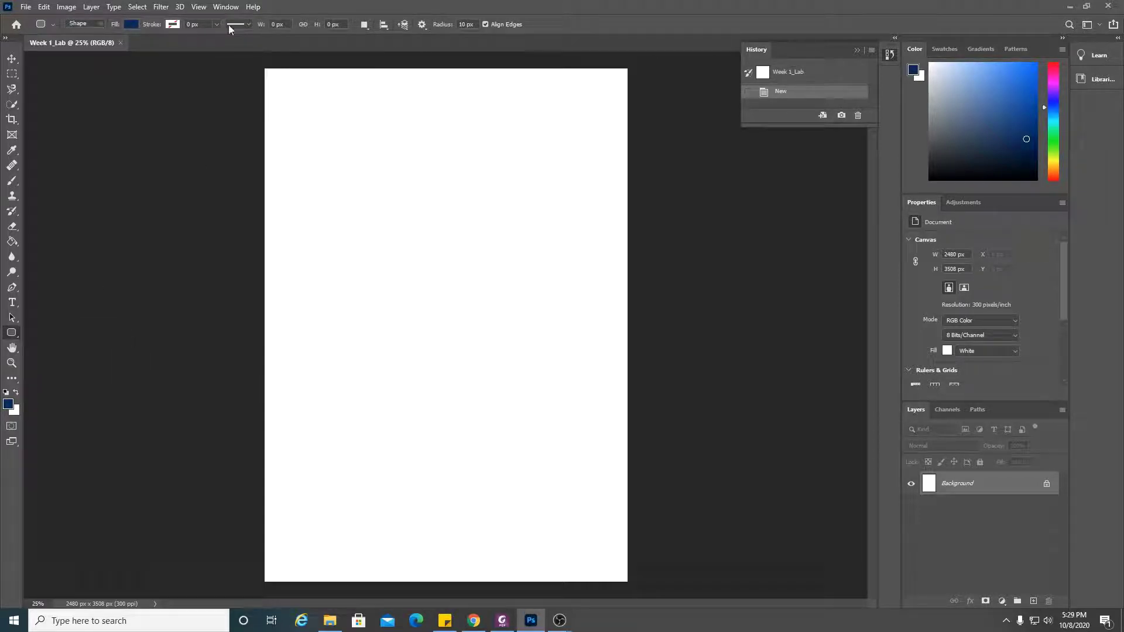
{"action": "left_click", "coordinate": [52, 25]}
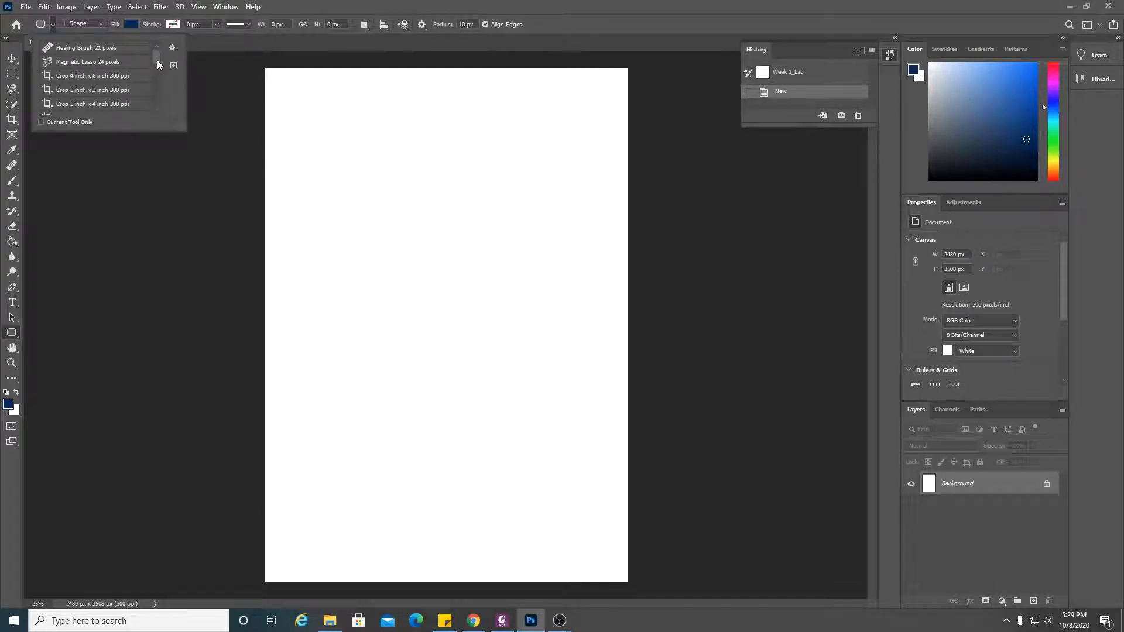
{"action": "left_click", "coordinate": [101, 25]}
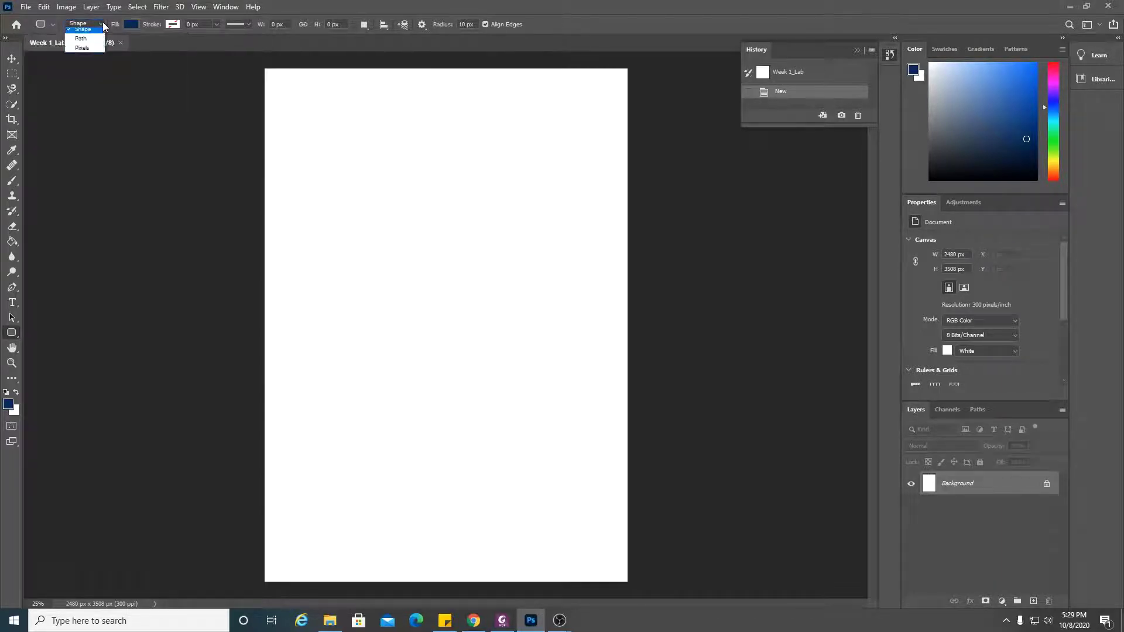
{"action": "left_click", "coordinate": [52, 25]}
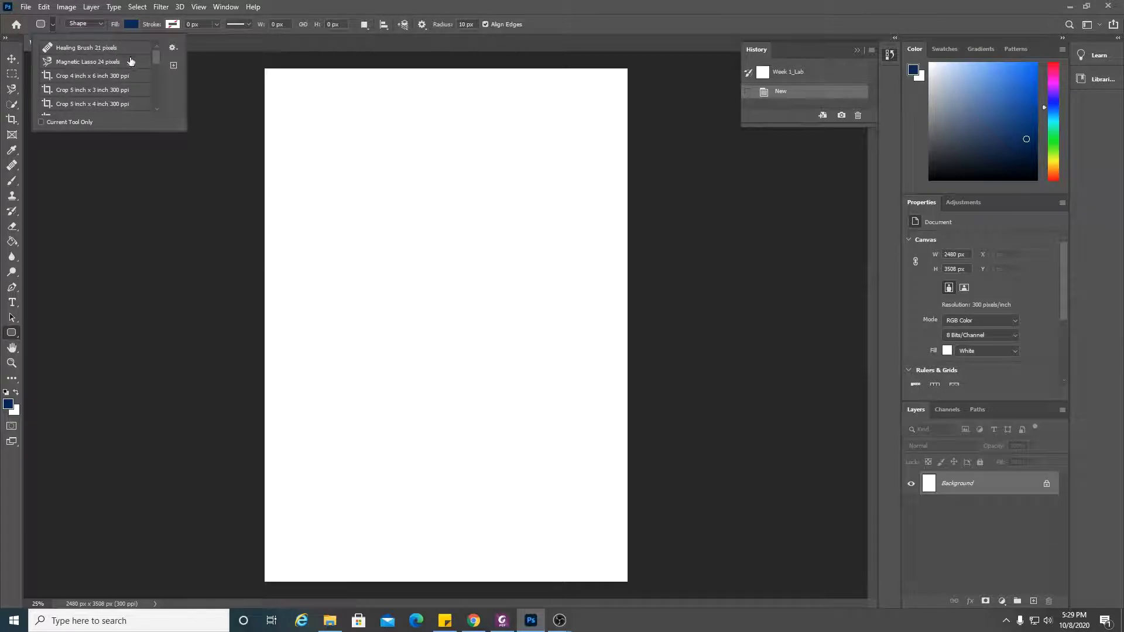
{"action": "left_click", "coordinate": [102, 26]}
{"action": "left_click", "coordinate": [103, 24]}
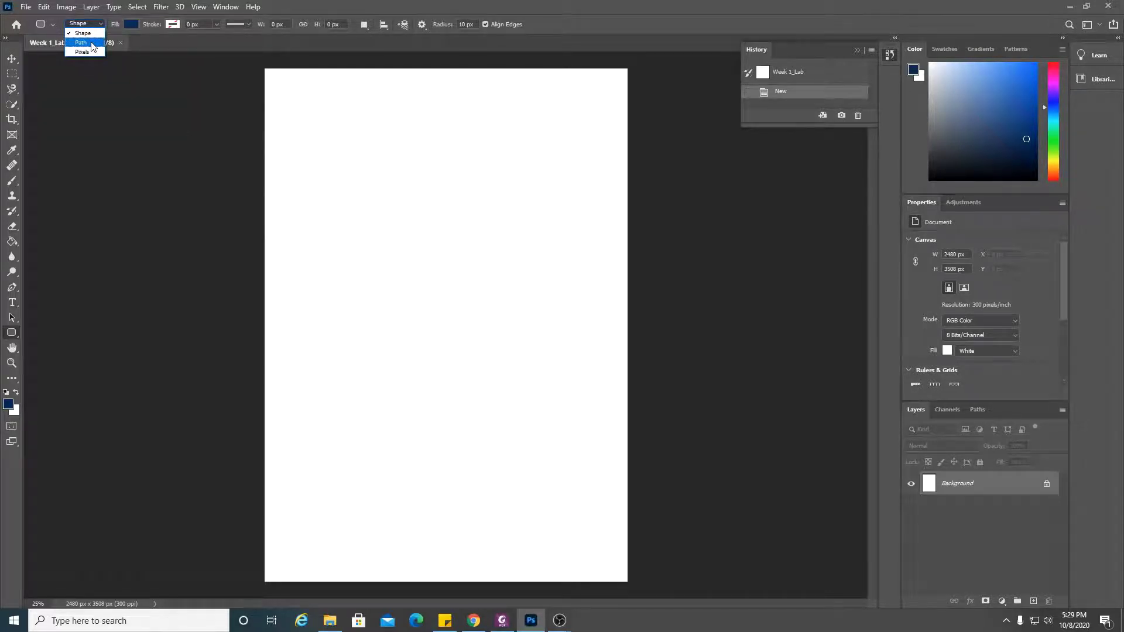
Step: Draw a light blue rounded rectangle of about 2128 by 2940 px over most of the canvas, with a 0 px stroke and 10 px corner radius
{"action": "left_click", "coordinate": [136, 27]}
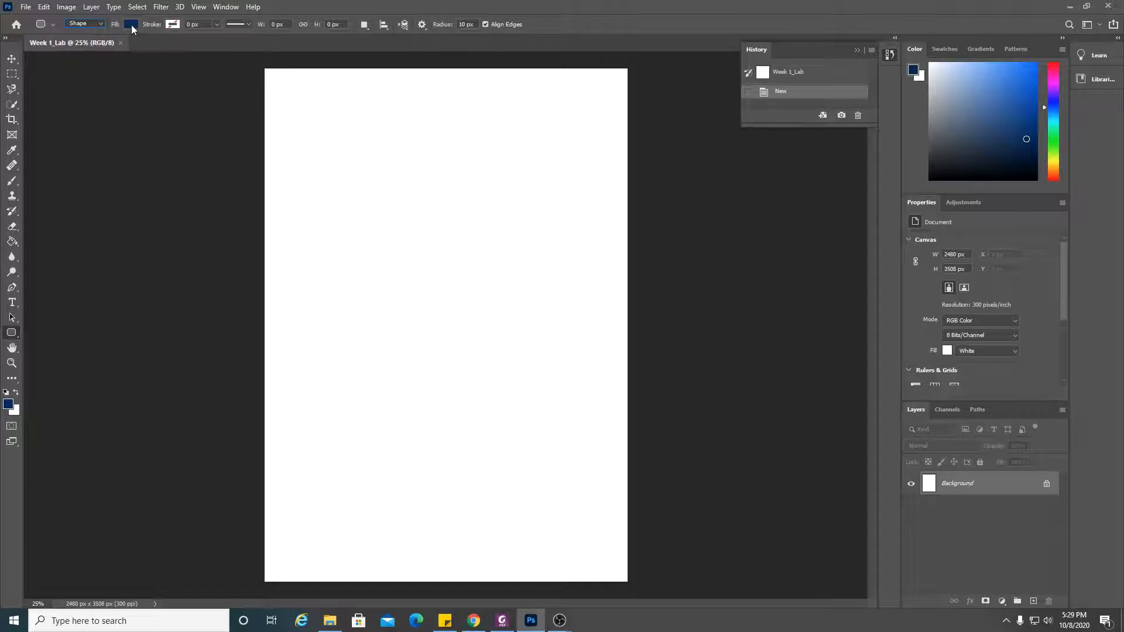
{"action": "left_click", "coordinate": [132, 26]}
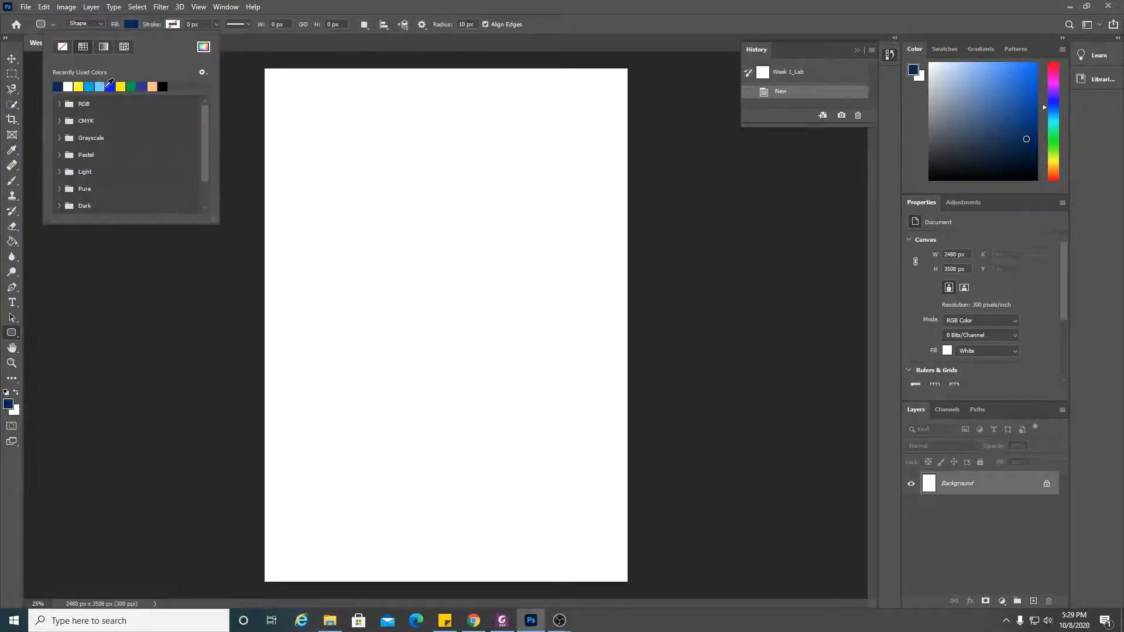
{"action": "left_click", "coordinate": [101, 86]}
{"action": "left_click", "coordinate": [217, 24]}
{"action": "left_click_drag", "start_coordinate": [217, 39], "coordinate": [238, 40]}
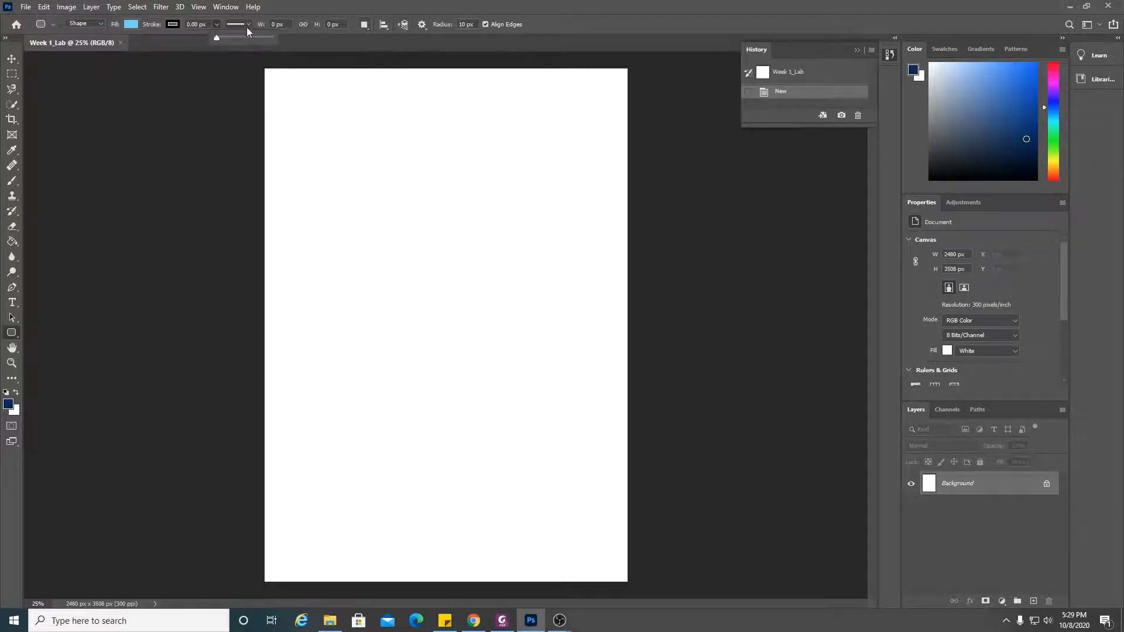
{"action": "left_click", "coordinate": [286, 26]}
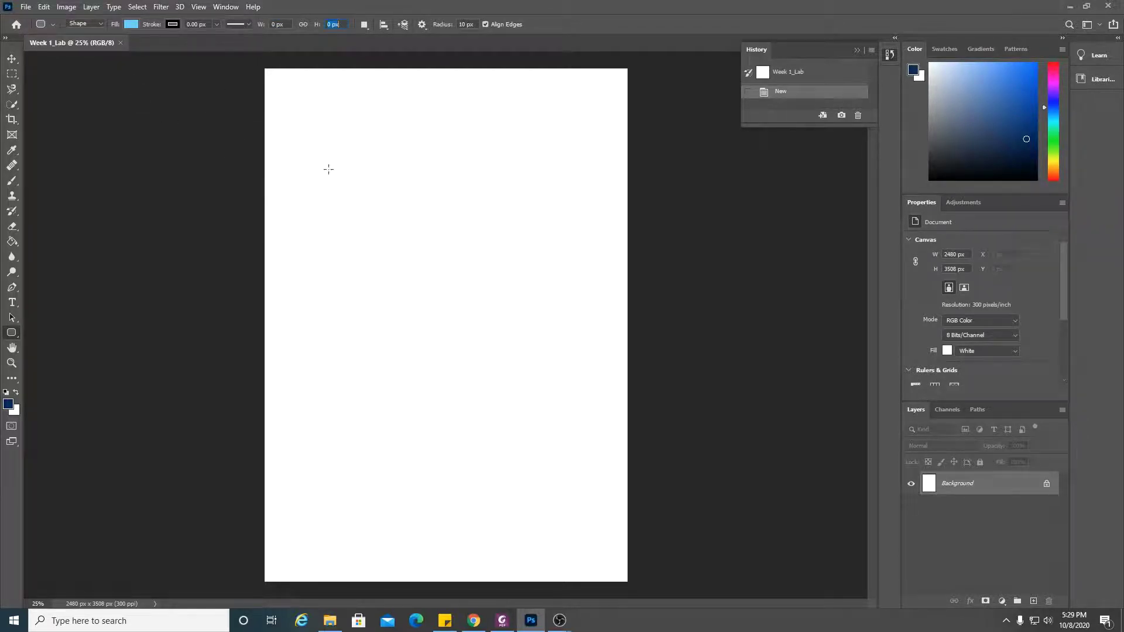
{"action": "left_click_drag", "start_coordinate": [289, 113], "coordinate": [600, 542]}
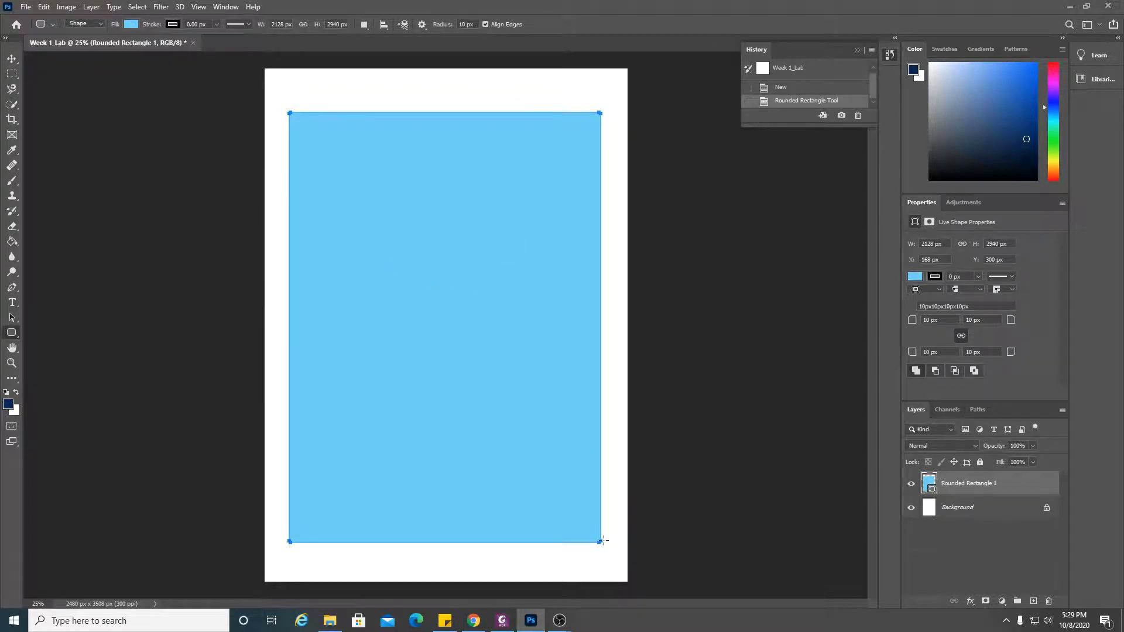
Step: Move the blue rectangle slightly up and to the right, to about X 176 px and Y 284 px, and deselect it
{"action": "left_click", "coordinate": [12, 59]}
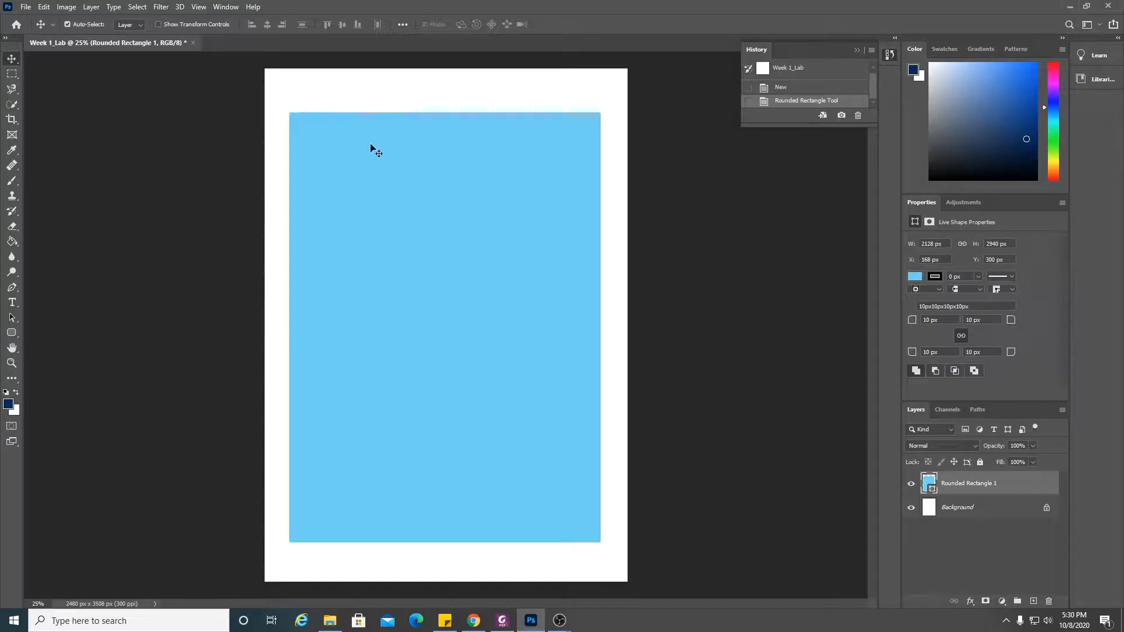
{"action": "mouse_move", "coordinate": [398, 145]}
{"action": "left_mouse_down"}
{"action": "mouse_move", "coordinate": [396, 132]}
{"action": "mouse_move", "coordinate": [393, 145]}
{"action": "left_mouse_up"}
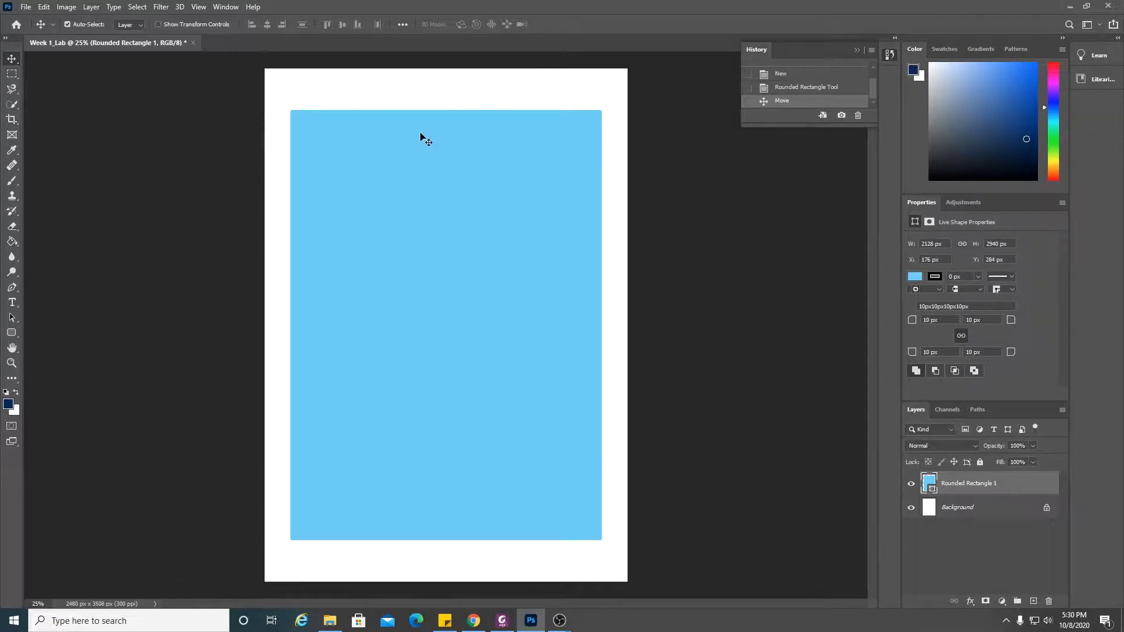
{"action": "left_click_drag", "start_coordinate": [364, 134], "coordinate": [364, 135]}
{"action": "left_click", "coordinate": [168, 80]}
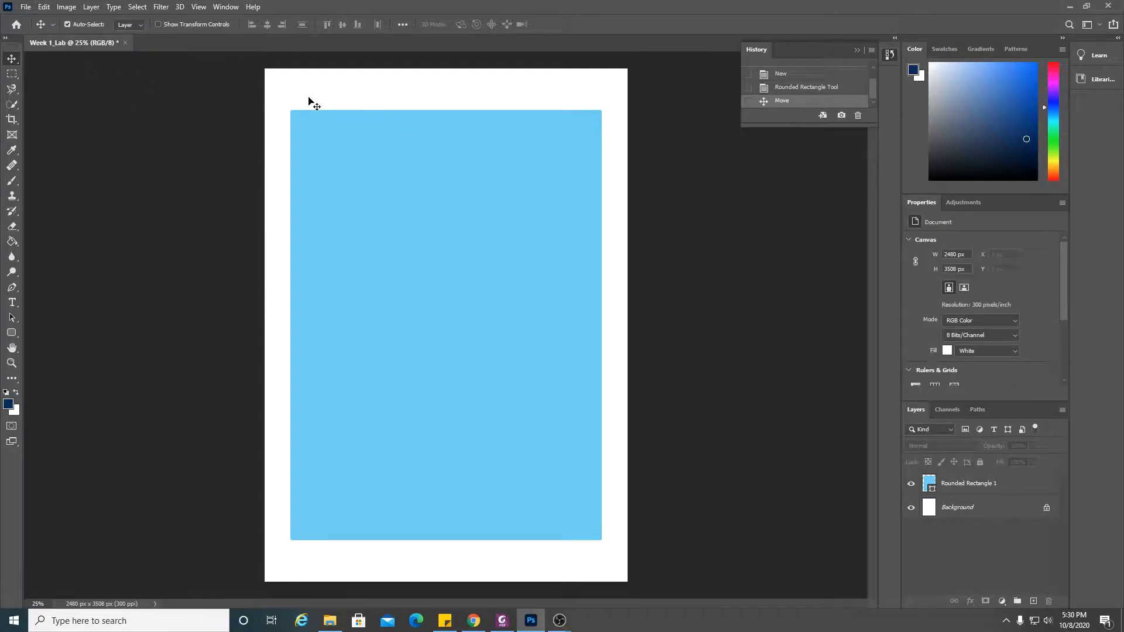
Step: Start saving the document on the computer instead of to cloud documents
{"action": "left_click", "coordinate": [26, 7]}
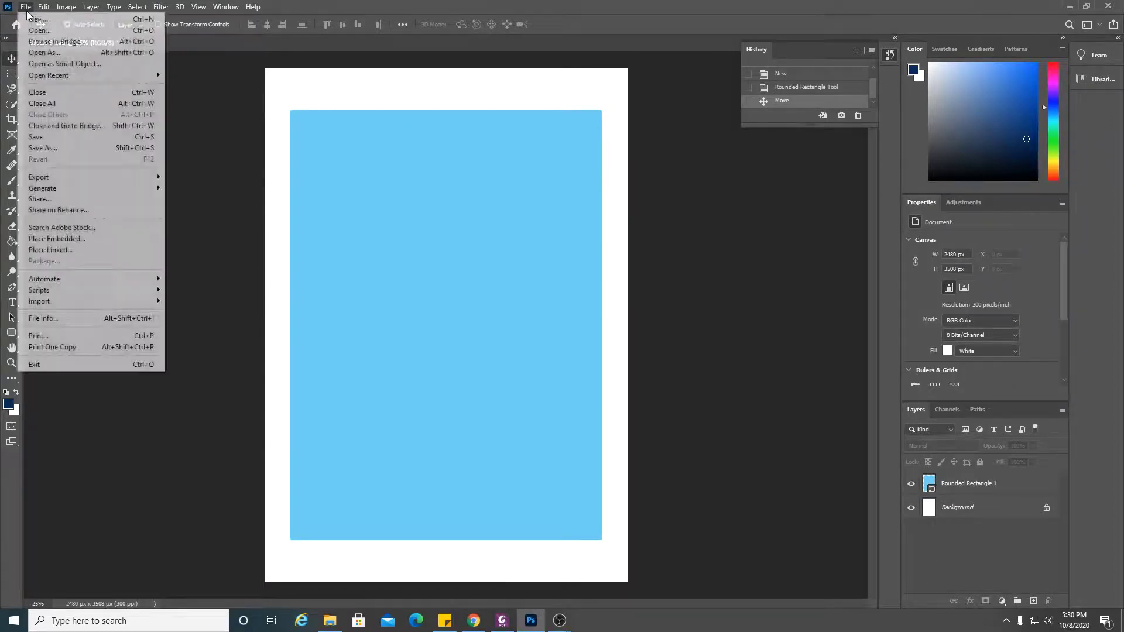
{"action": "left_click", "coordinate": [26, 7]}
{"action": "left_click", "coordinate": [26, 7]}
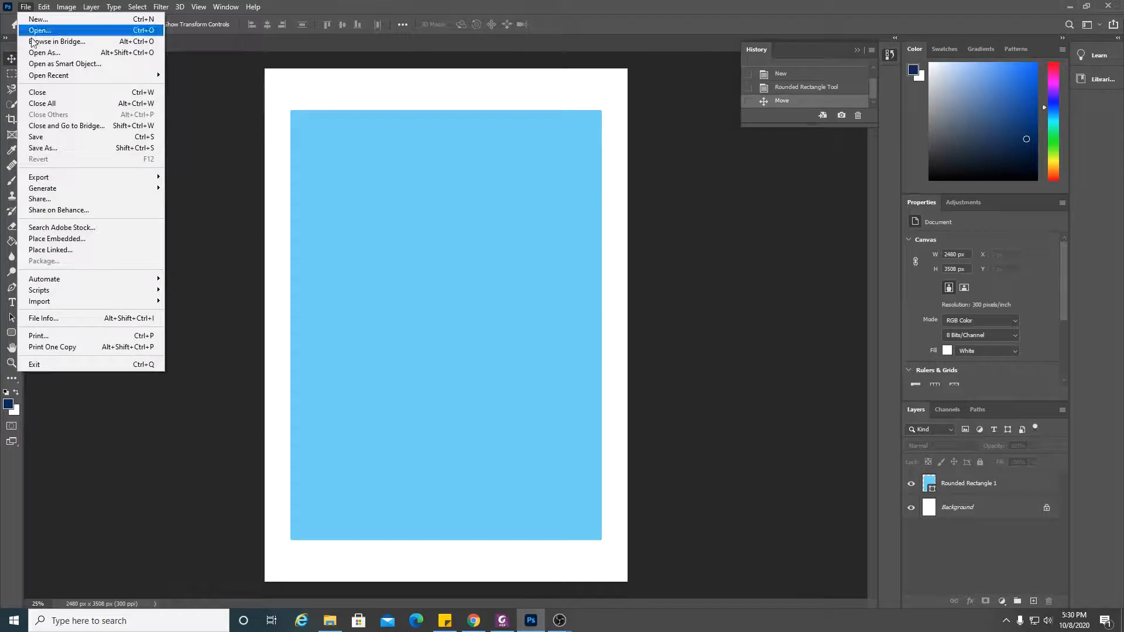
{"action": "left_click", "coordinate": [86, 142]}
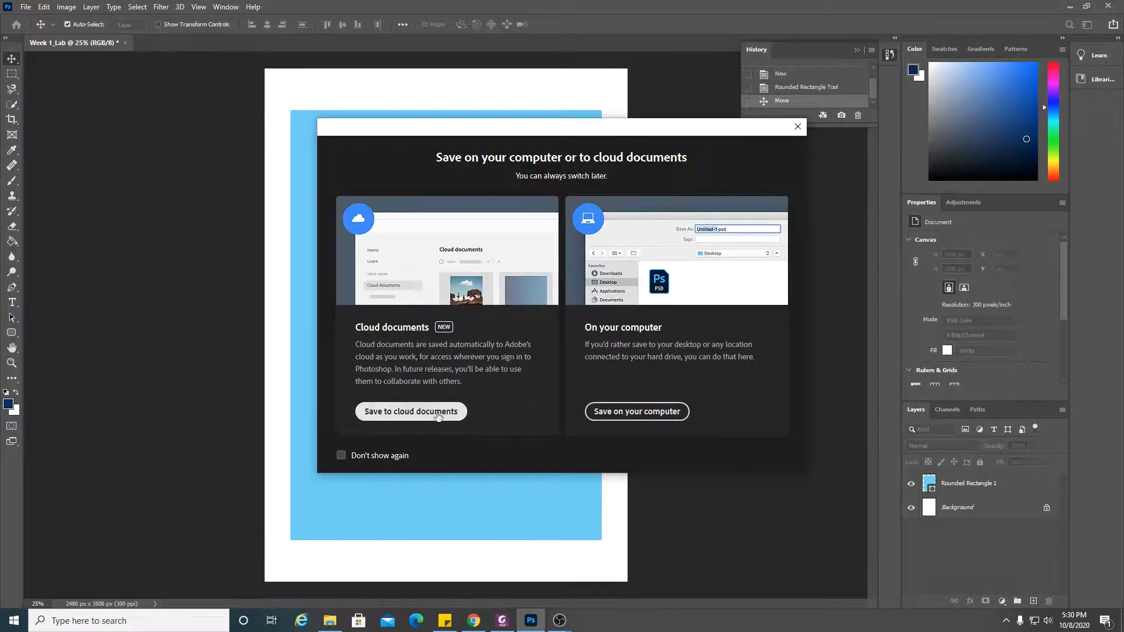
{"action": "left_click", "coordinate": [644, 412]}
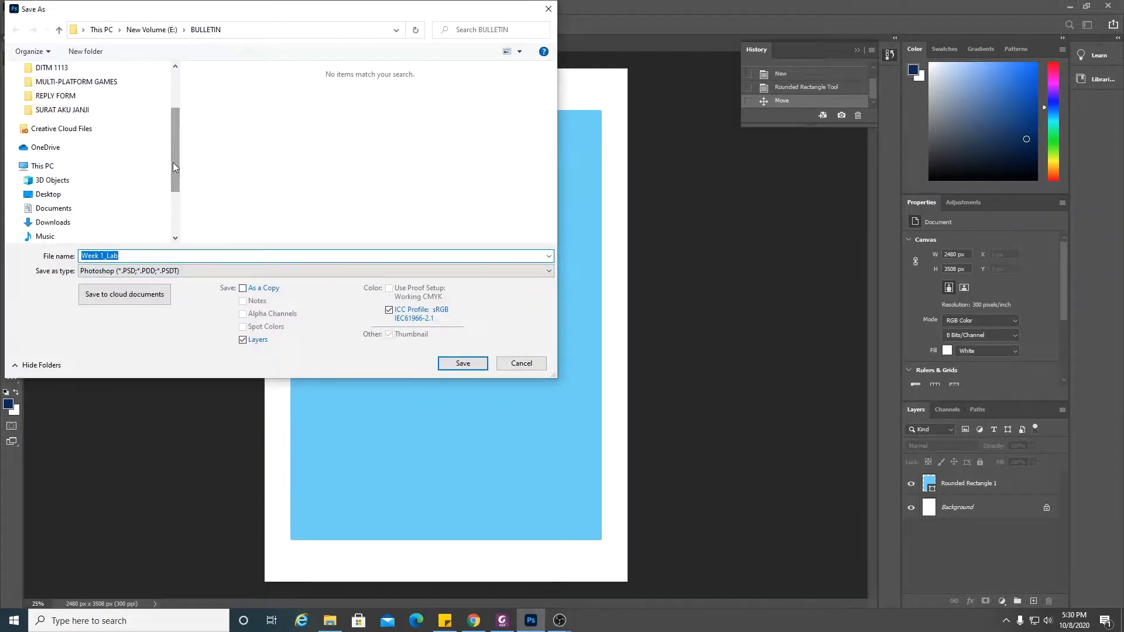
Step: Save the file as Week 1_Lab in Photoshop format in the BULLETIN folder on drive E, with Maximize Compatibility enabled
{"action": "left_click_drag", "start_coordinate": [173, 163], "coordinate": [179, 228]}
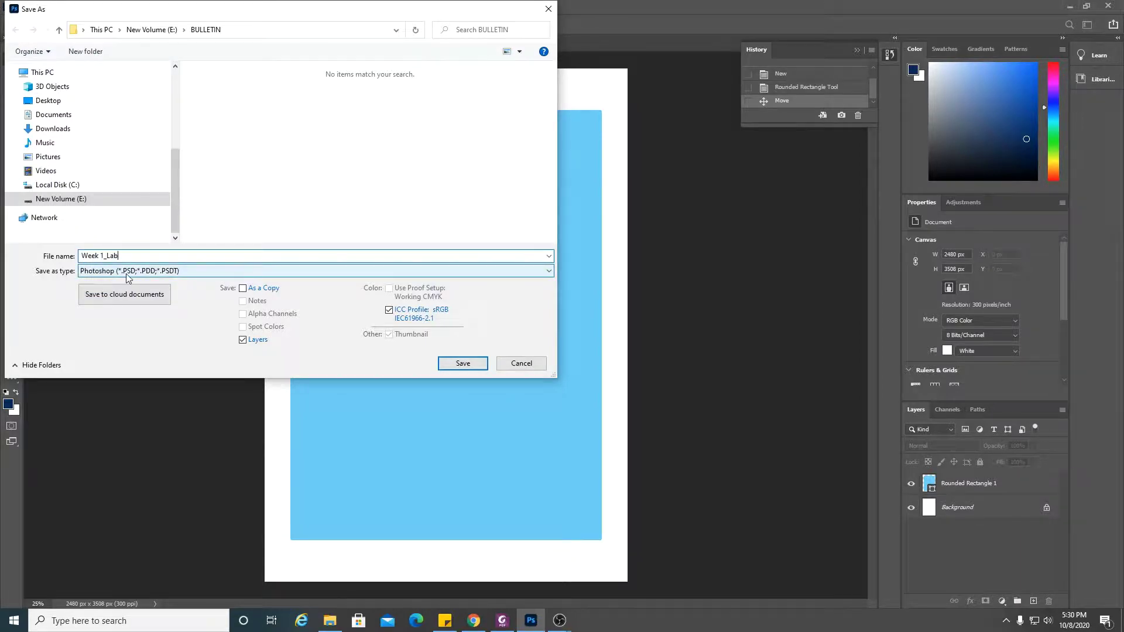
{"action": "double_click", "coordinate": [188, 271]}
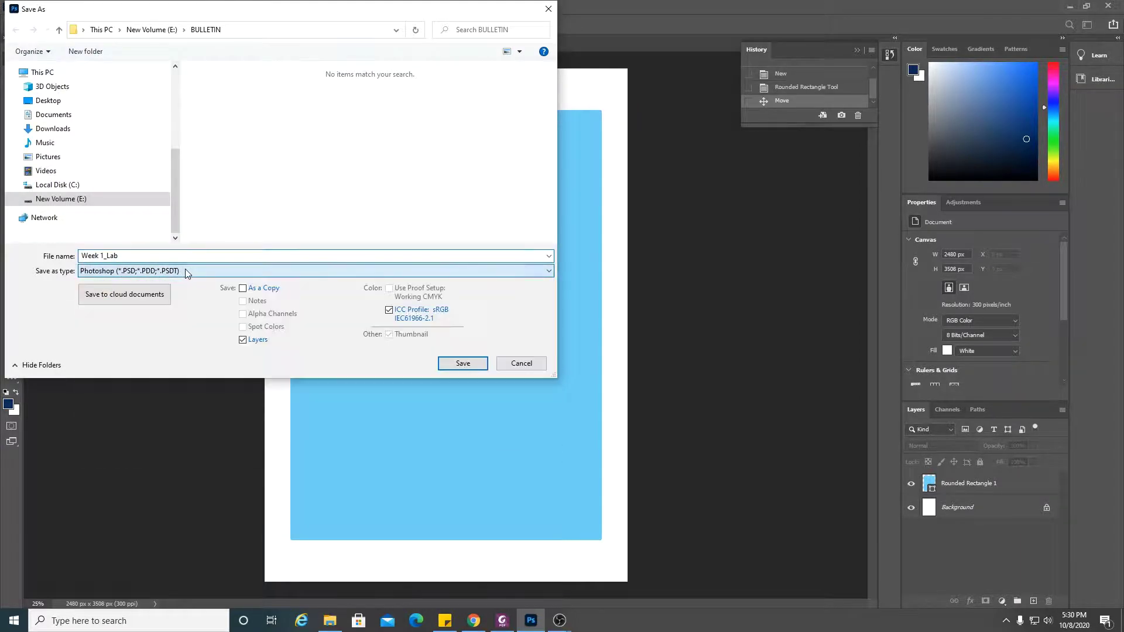
{"action": "left_click", "coordinate": [188, 271]}
{"action": "left_click", "coordinate": [187, 271]}
{"action": "double_click", "coordinate": [187, 271]}
{"action": "left_click", "coordinate": [187, 271]}
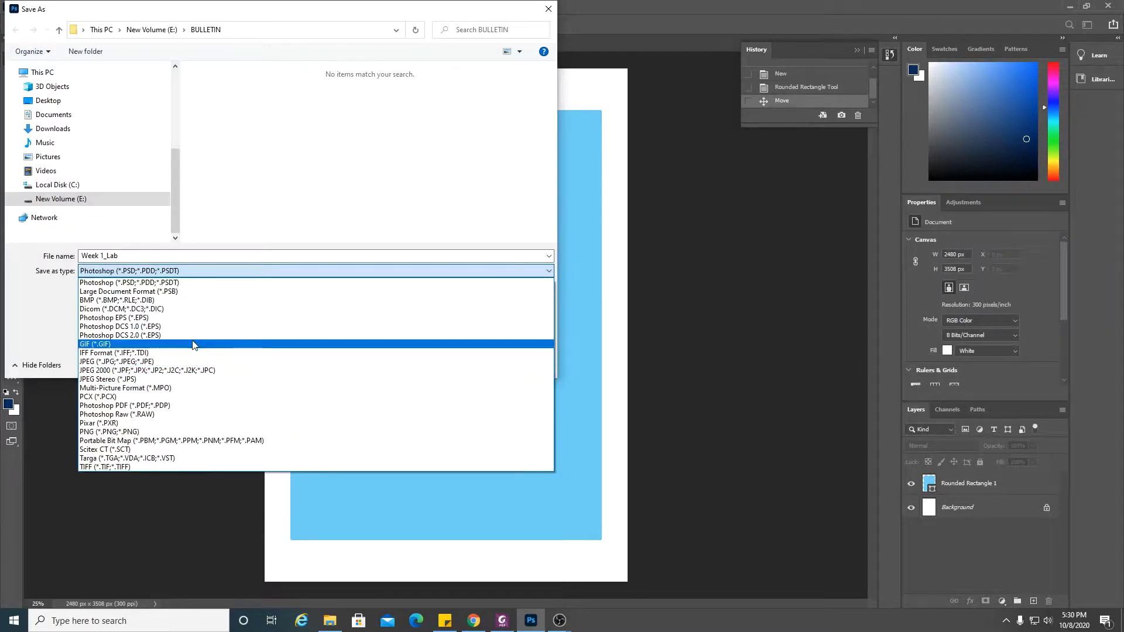
{"action": "left_click", "coordinate": [318, 225]}
{"action": "left_click", "coordinate": [464, 364]}
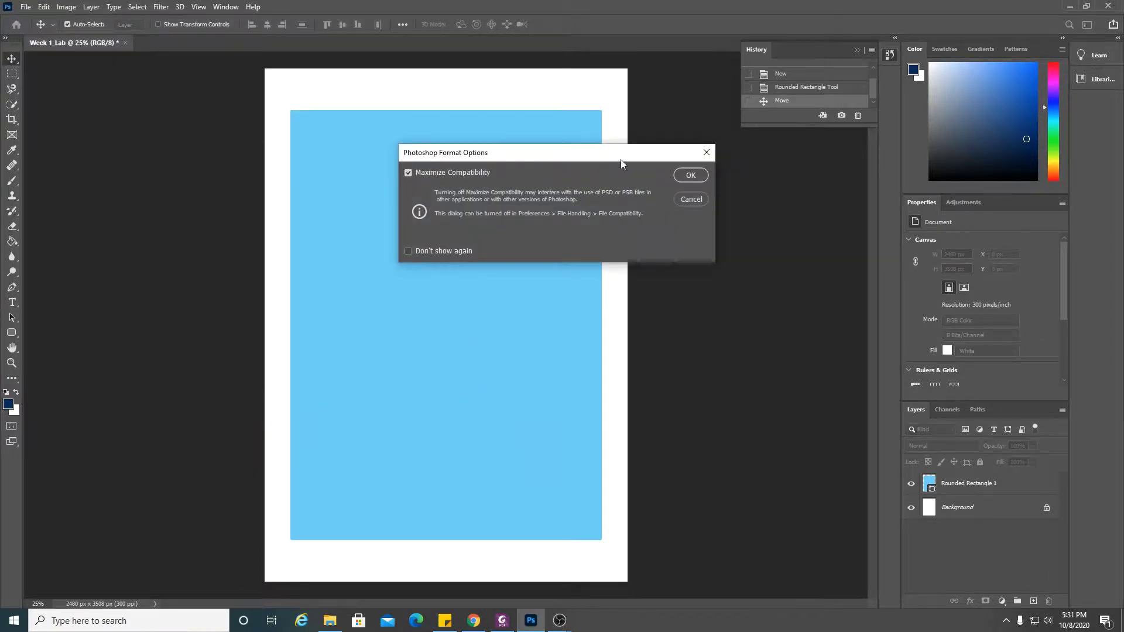
{"action": "left_click", "coordinate": [691, 175]}
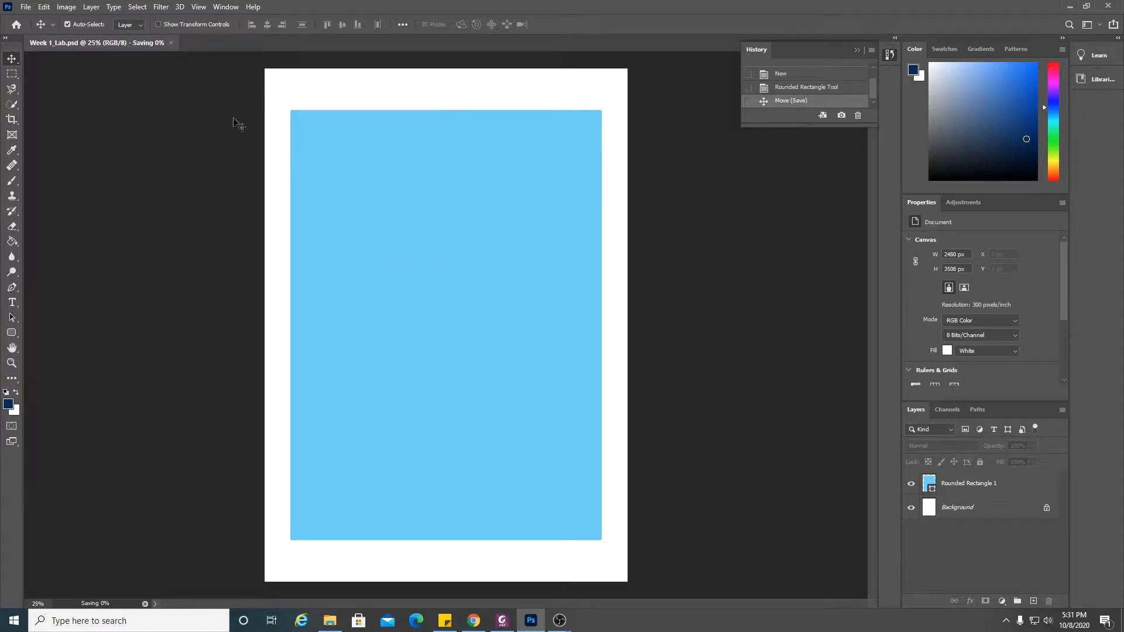
Step: Close the Week 1_Lab document and accept that it closes once saving has completed
{"action": "left_click", "coordinate": [25, 7]}
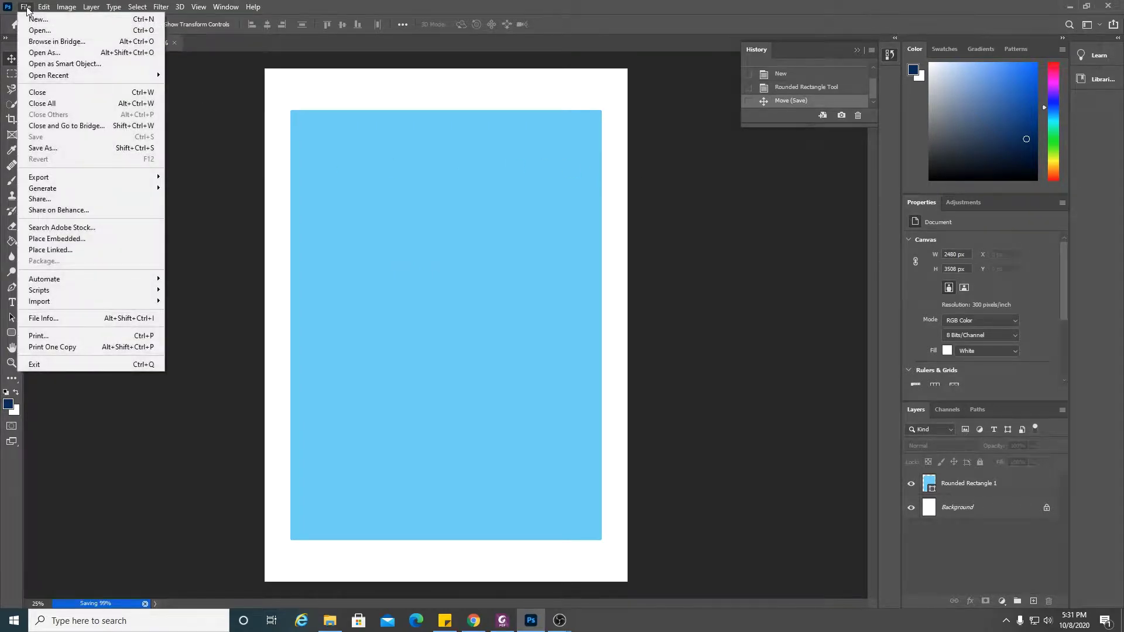
{"action": "left_click", "coordinate": [60, 93]}
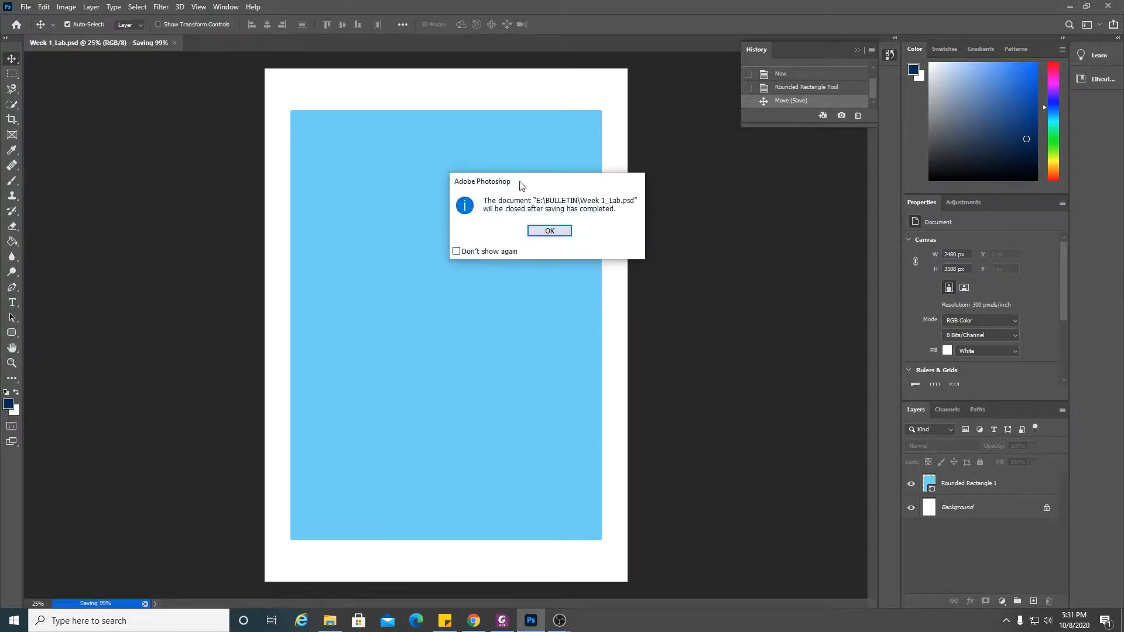
{"action": "left_click", "coordinate": [557, 232]}
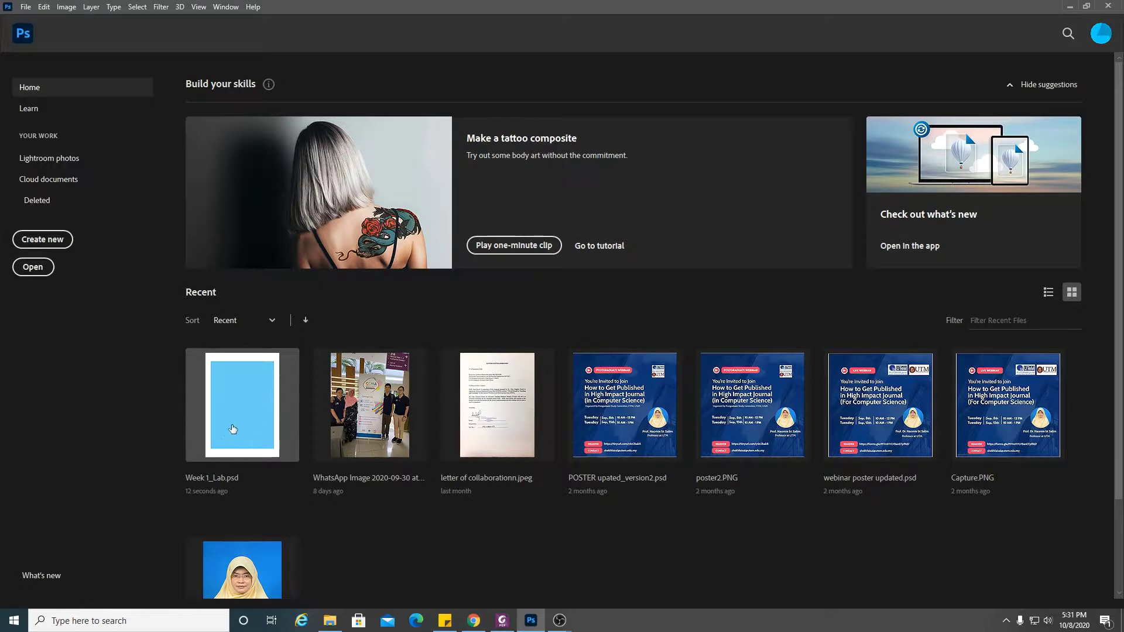
Step: Open the saved Week 1_Lab PSD file from the BULLETIN folder on drive E
{"action": "left_click", "coordinate": [34, 267]}
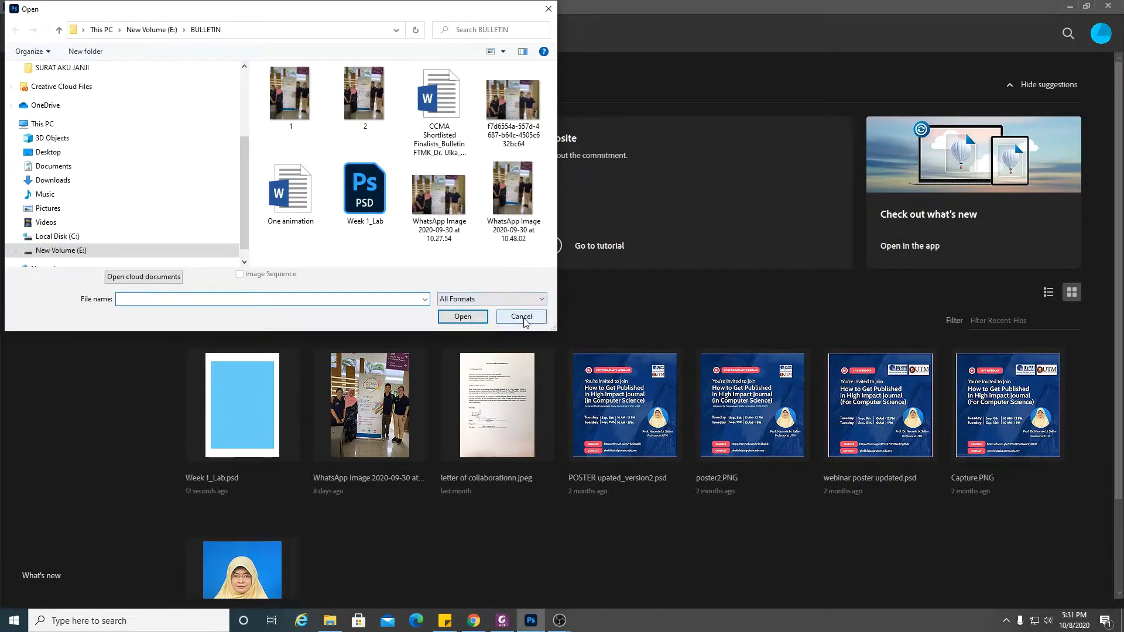
{"action": "left_click", "coordinate": [524, 317]}
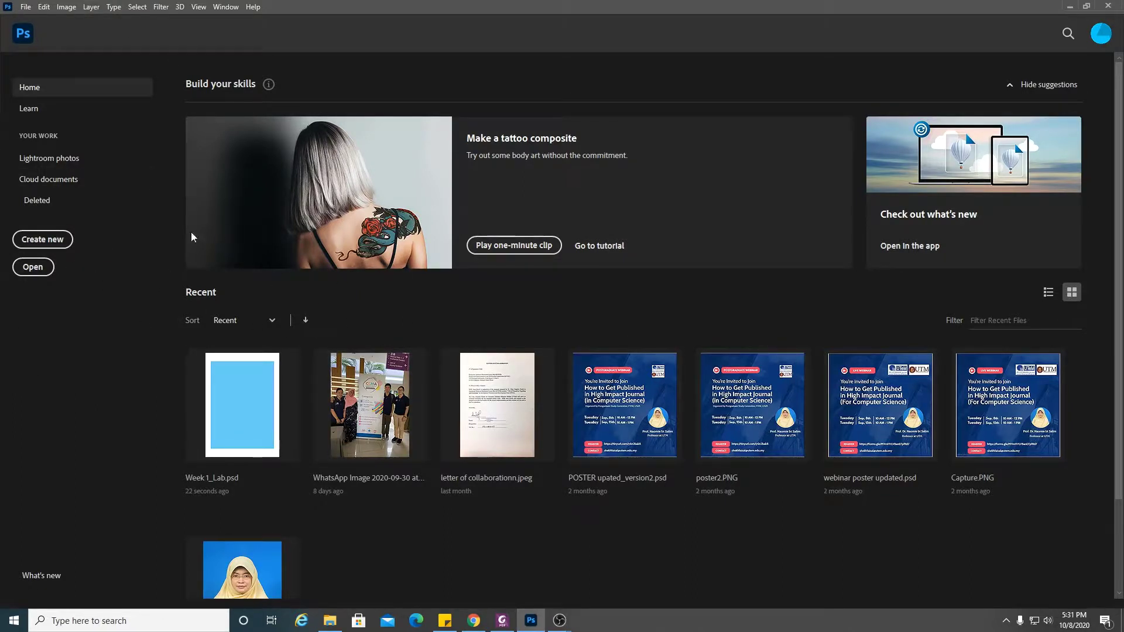
{"action": "left_click", "coordinate": [41, 275]}
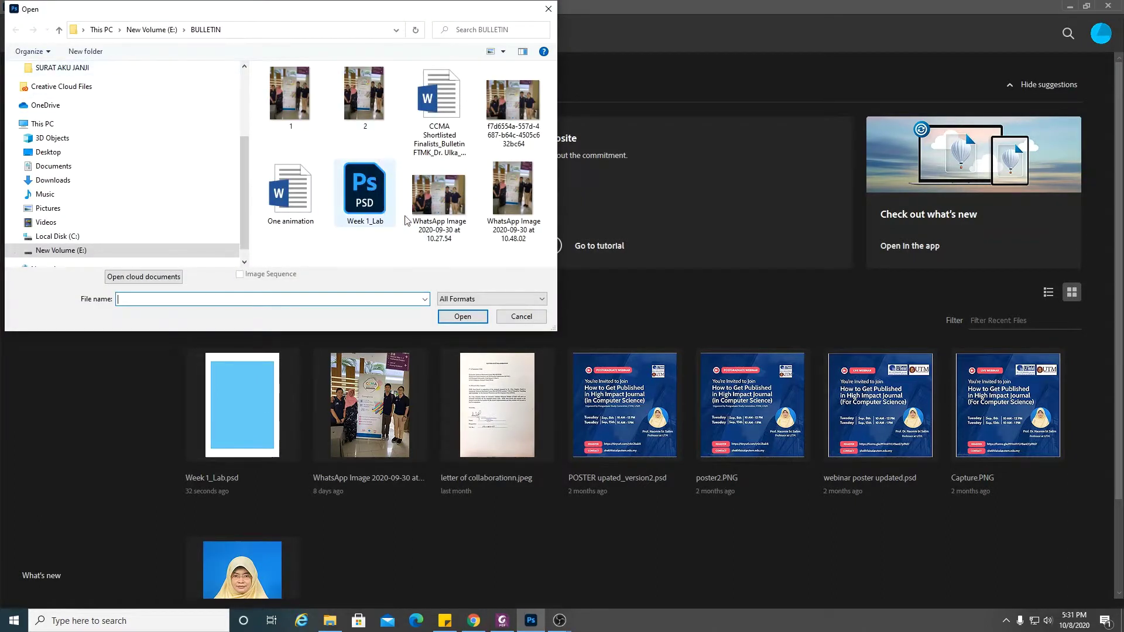
{"action": "left_click_drag", "start_coordinate": [554, 325], "coordinate": [807, 379]}
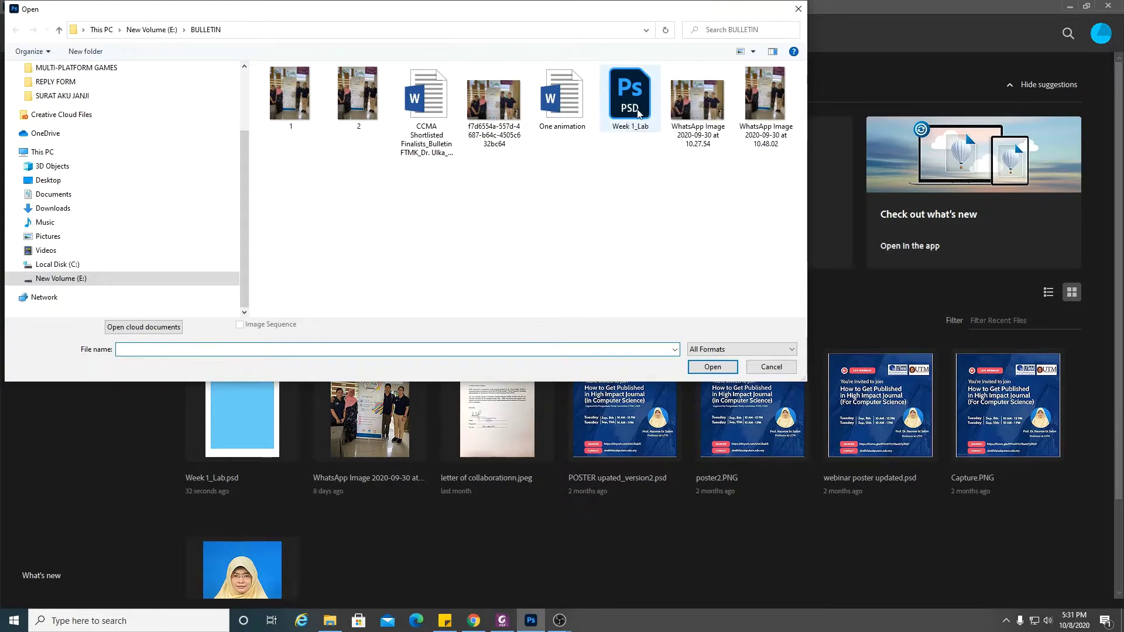
{"action": "double_click", "coordinate": [639, 113]}
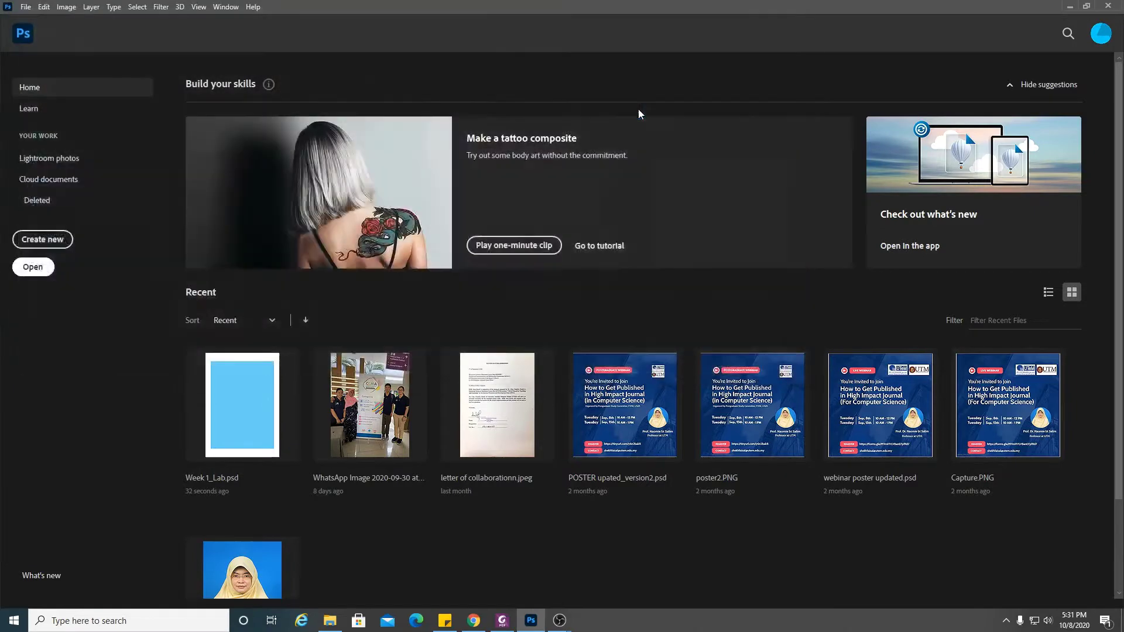